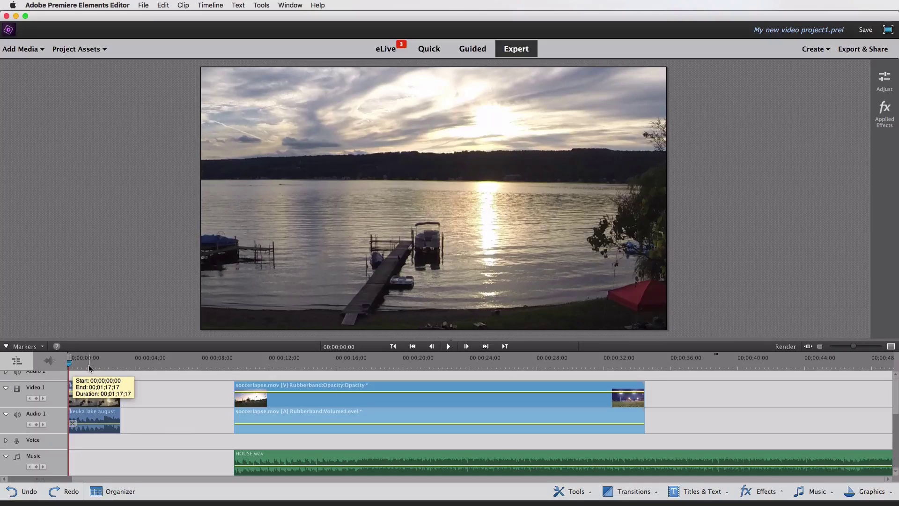
Enlarge the timeline view of the keuka lake august 2016.mp4 clip and play it through from the beginning.
left_click(90, 399)
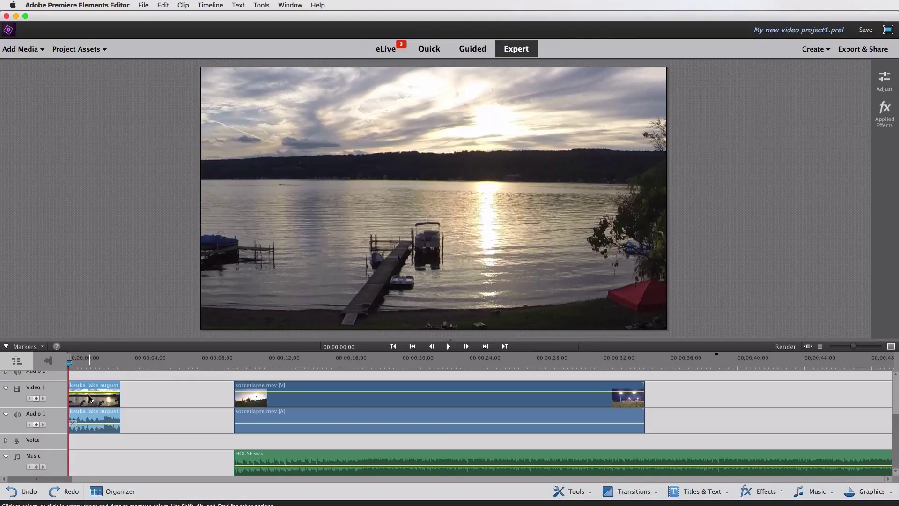
key("equal")
key("equal")
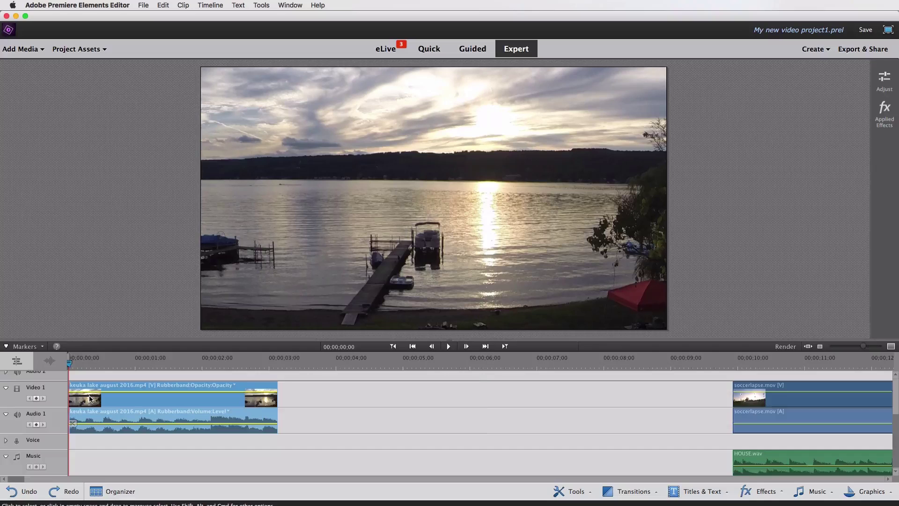
key("equal")
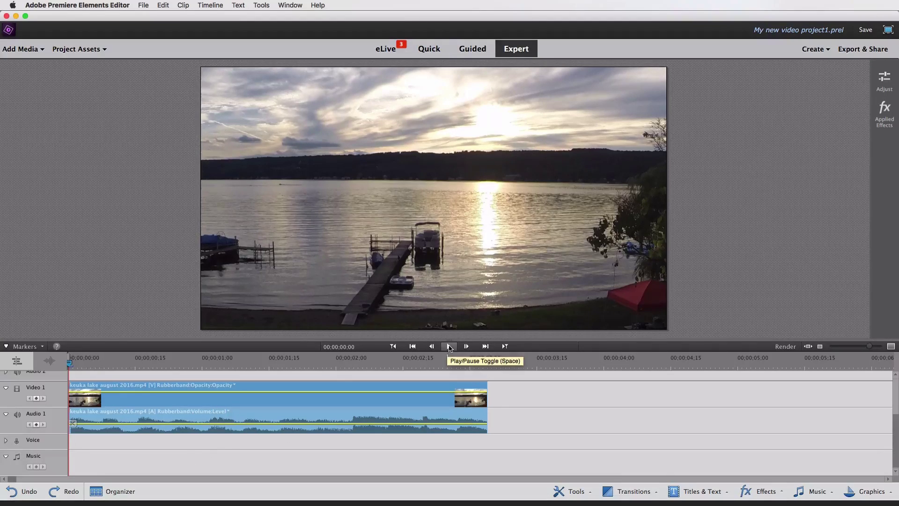
left_click(448, 347)
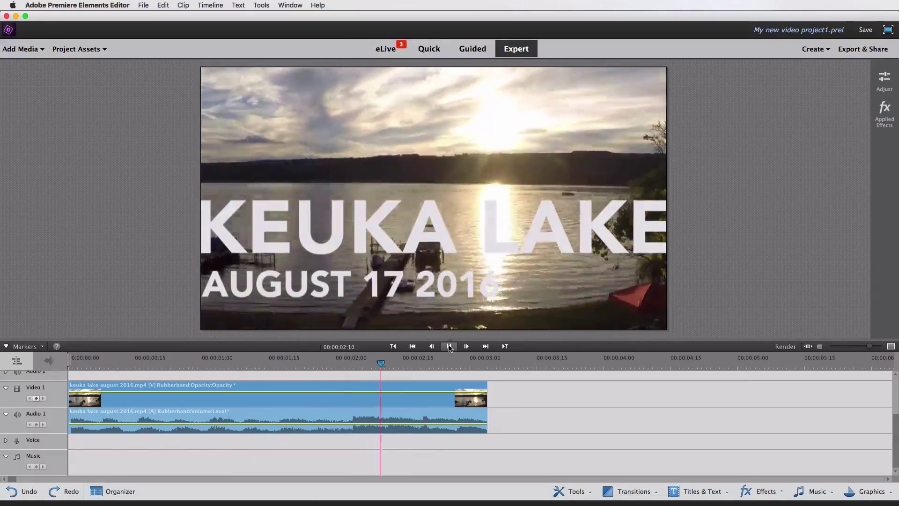
left_click(448, 346)
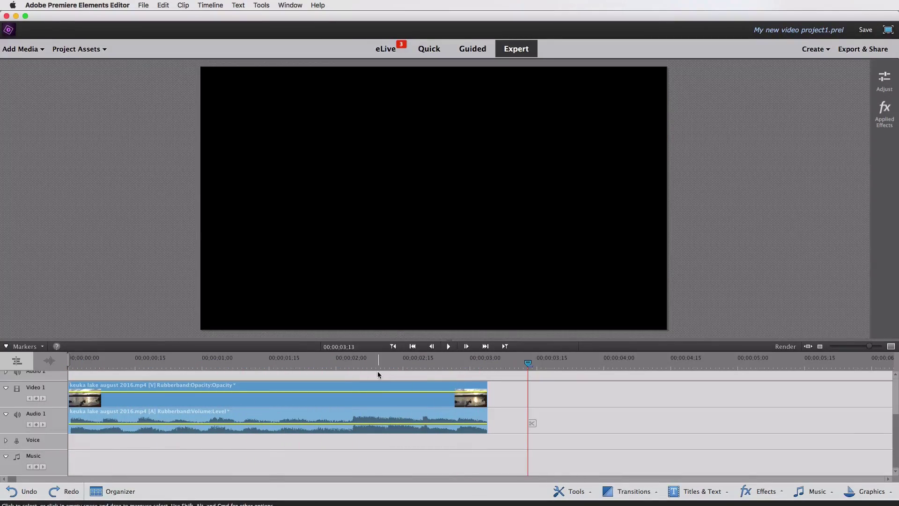
Align the playhead at 00;00;02;04 with the rise in the Keuka Lake clip's audio waveform.
left_click(354, 364)
key("Left")
key("Left")
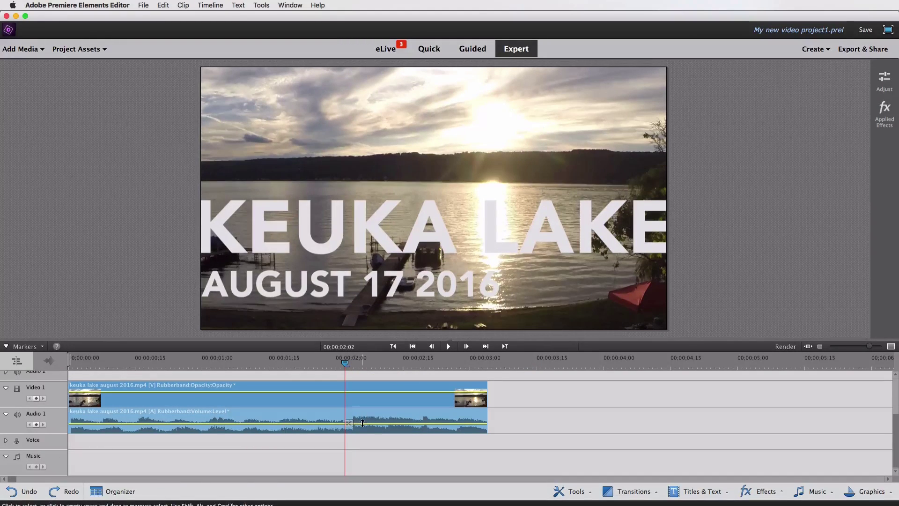
key("equal")
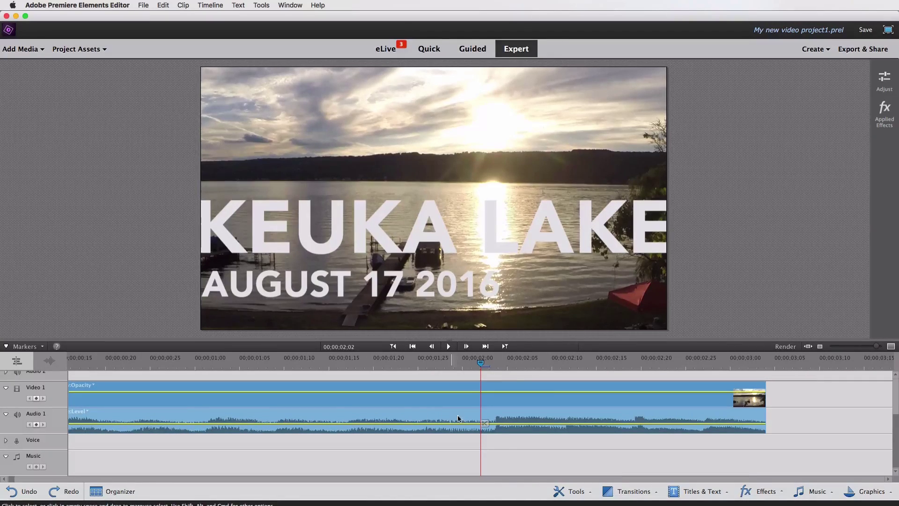
left_click_drag(480, 363, 495, 363)
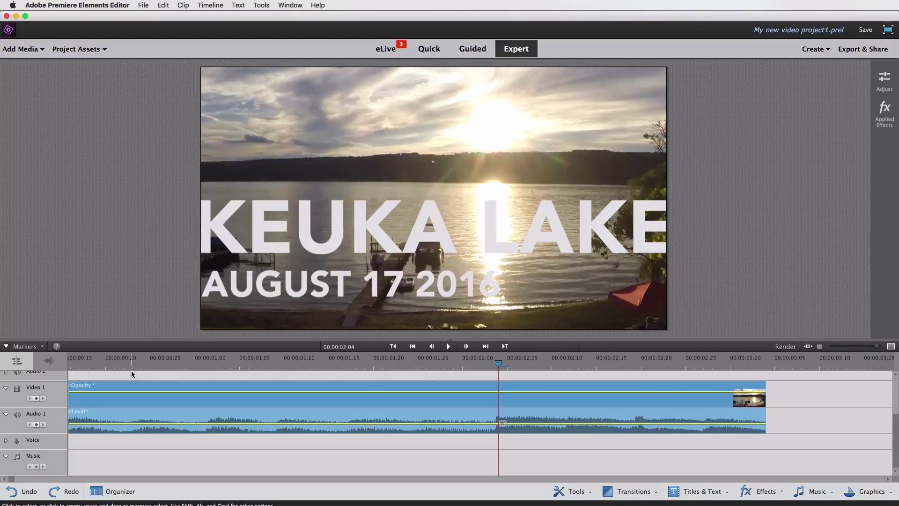
Move to the start of the soccerlapse.mov clip and preview it with the music track muted.
left_click(70, 365)
left_click_drag(70, 365, 749, 369)
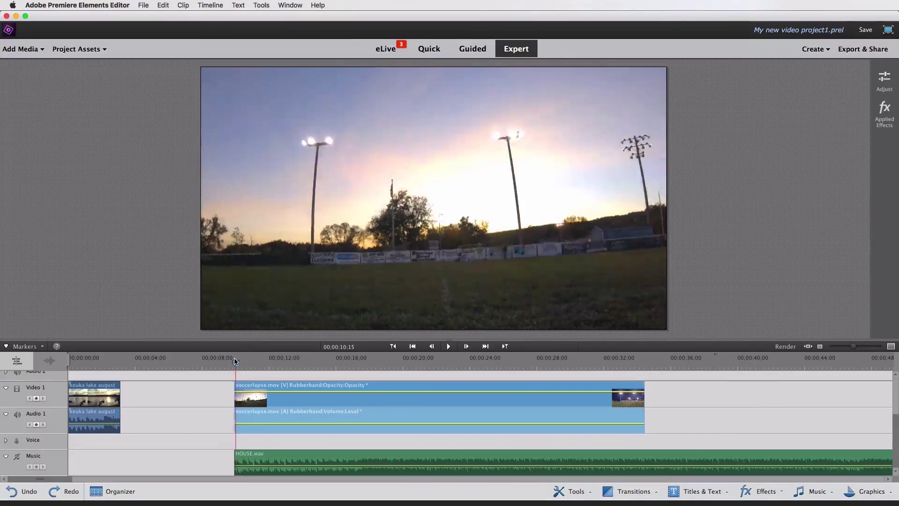
key("space")
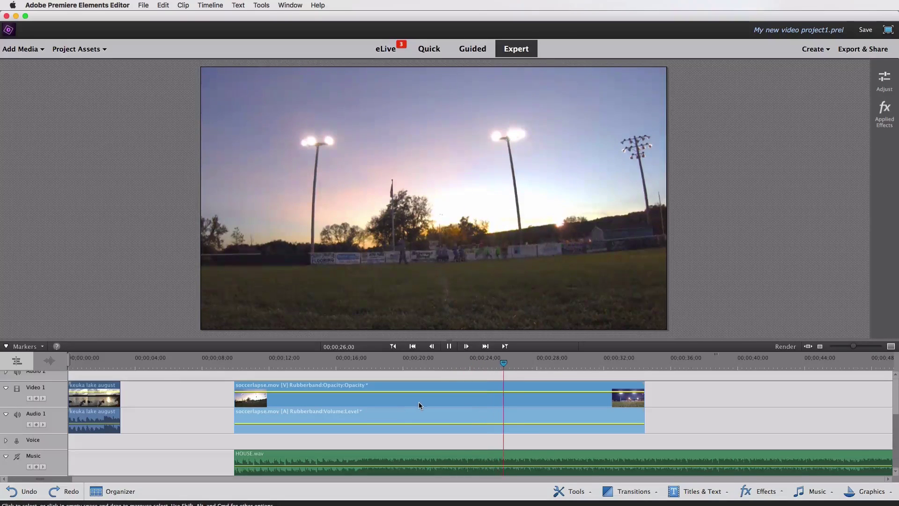
key("space")
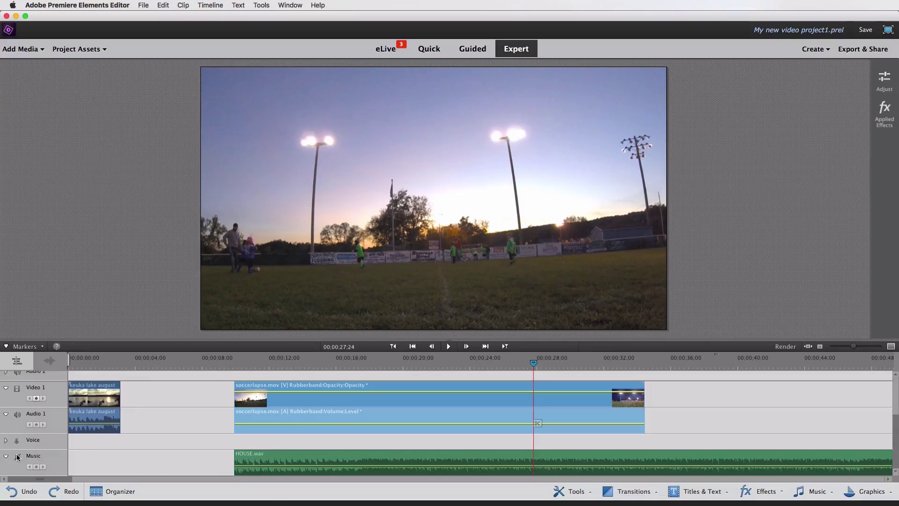
Extend the start of HOUSE.wav back under the Keuka Lake clip, and trim it again to the start of soccerlapse.mov.
left_click_drag(235, 457, 94, 461)
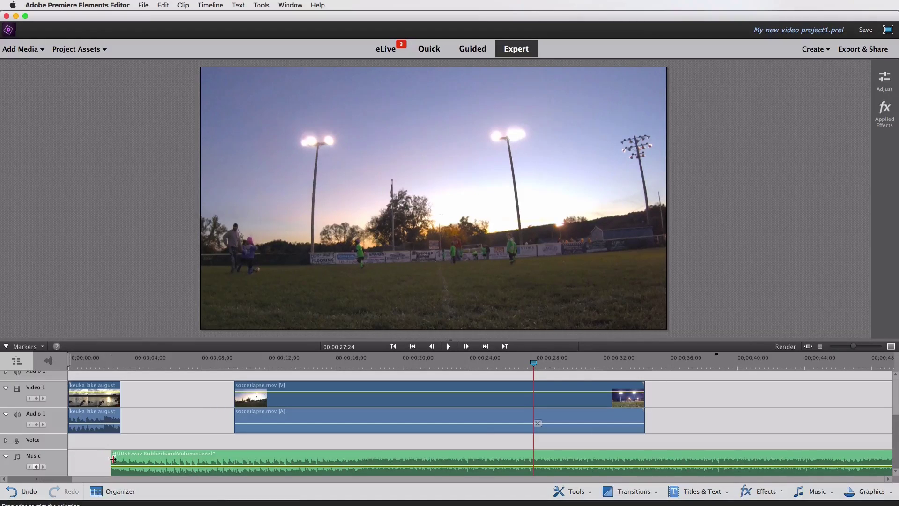
left_click_drag(113, 460, 235, 454)
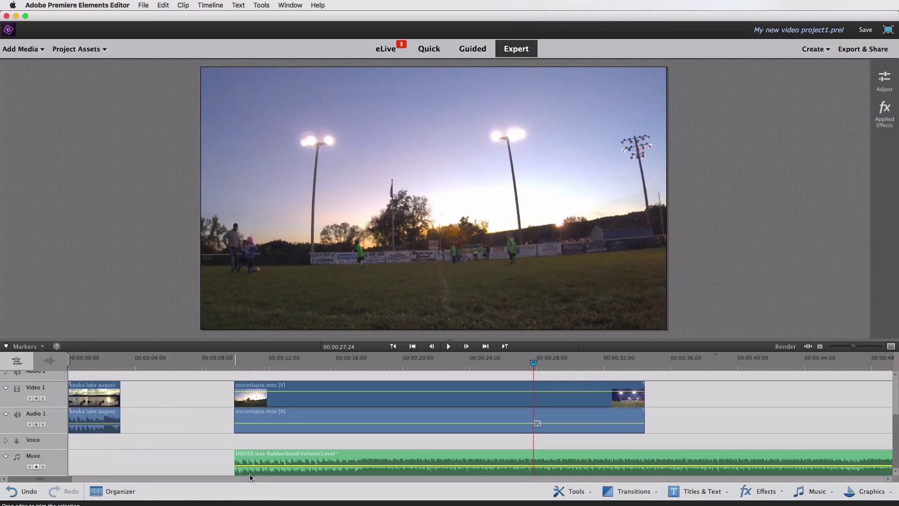
Play soccerlapse.mov together with its music from 00;00;09;29 to hear where the music changes.
left_click(235, 363)
left_click_drag(235, 363, 235, 363)
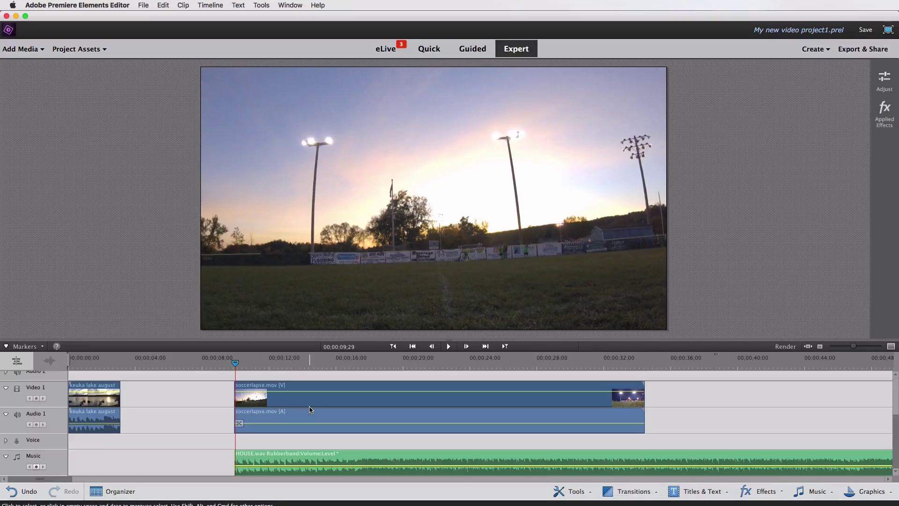
key("space")
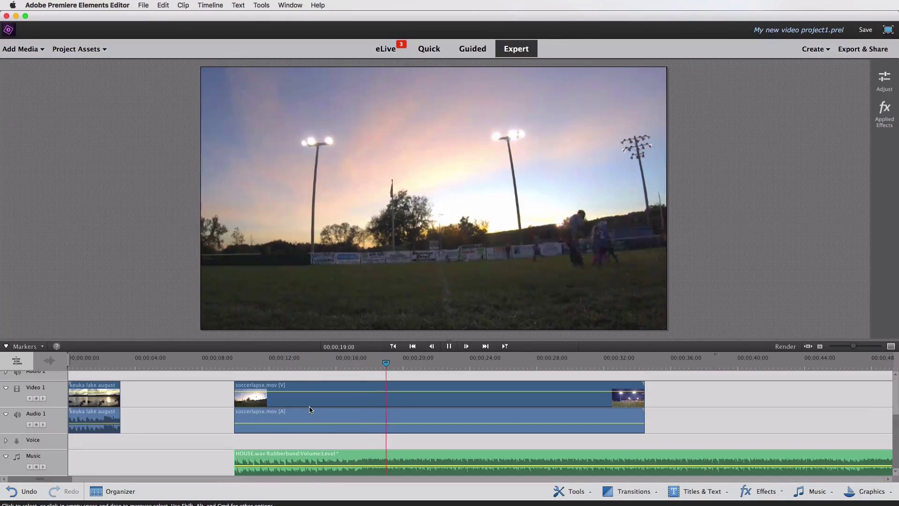
Split the soccerlapse.mov clip at 00;00;17;05, where the HOUSE.wav waveform gets denser.
left_click(311, 409)
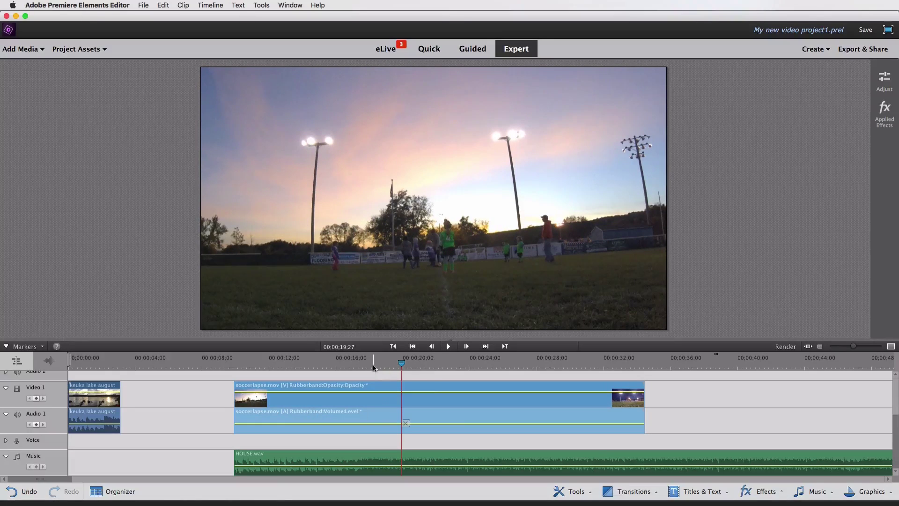
left_click_drag(373, 368, 355, 367)
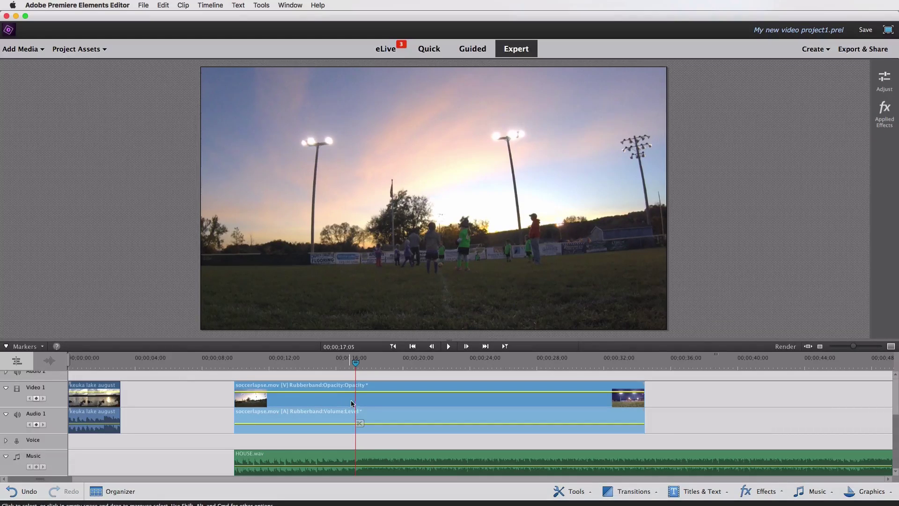
left_click(360, 423)
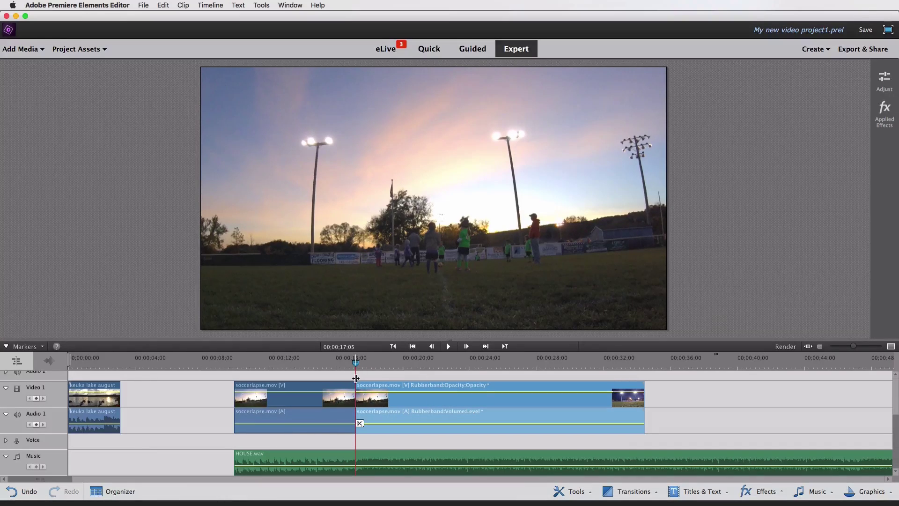
left_click(313, 389)
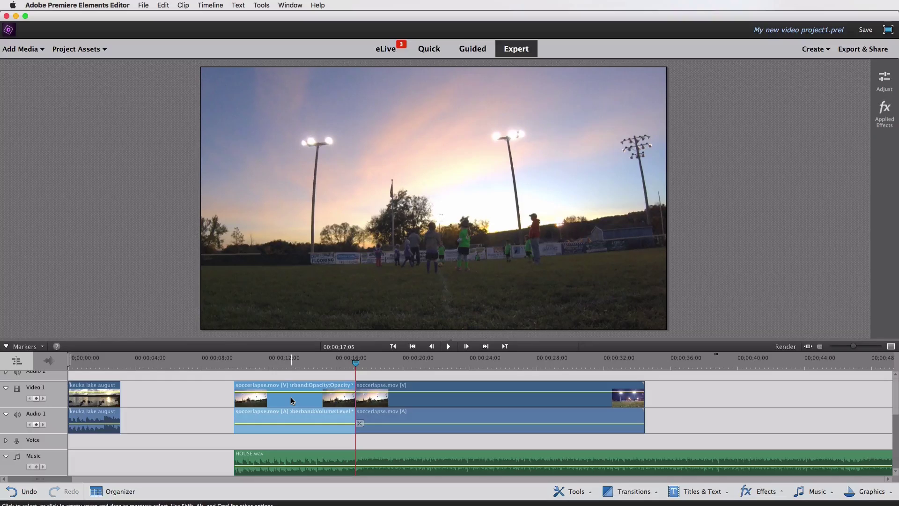
Trim the end of the second soccerlapse.mov piece back to 00;00;28;11.
left_click(409, 402)
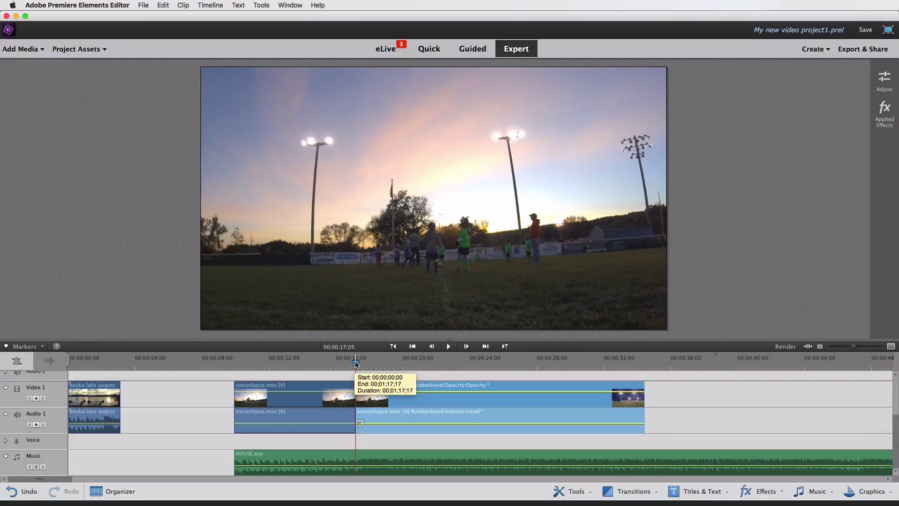
mouse_move(557, 362)
left_mouse_down()
mouse_move(568, 364)
mouse_move(543, 365)
left_mouse_up()
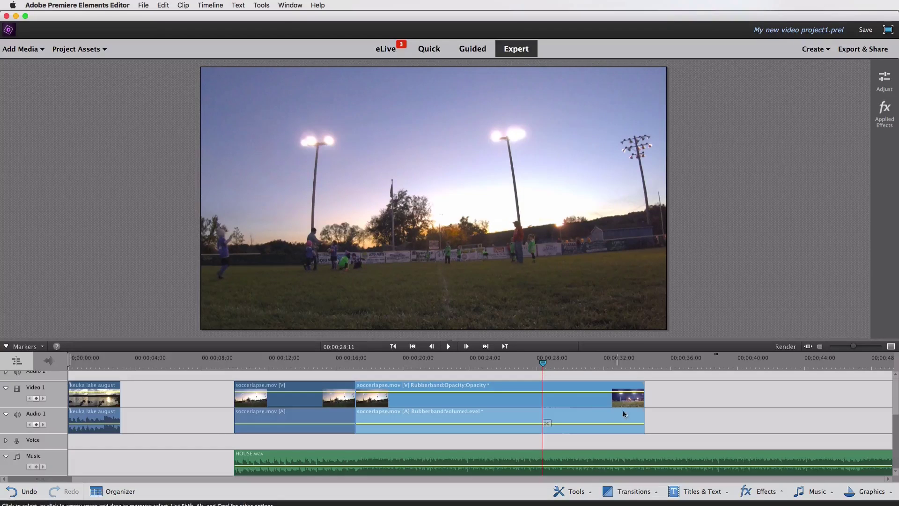
left_click_drag(643, 406, 544, 407)
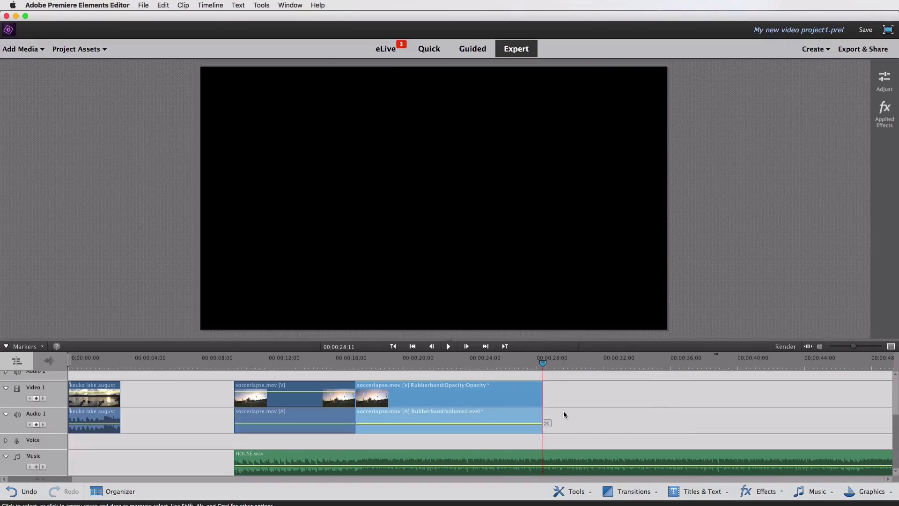
Apply Time Stretch to the second soccerlapse.mov piece with the speed set to 400%.
left_click(355, 362)
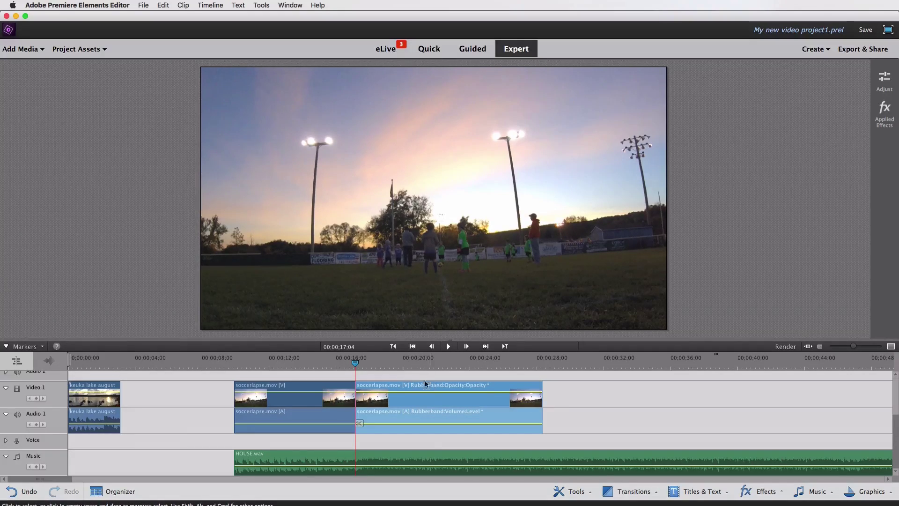
left_click(186, 4)
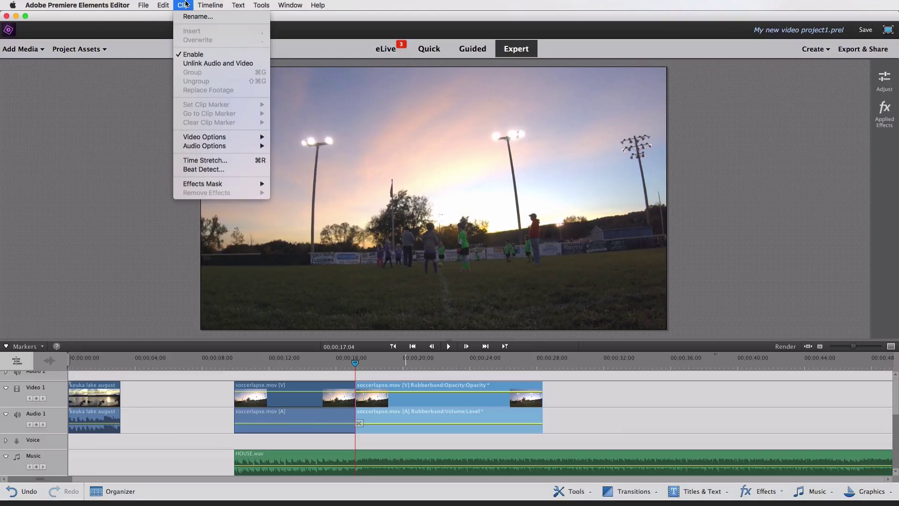
left_click(200, 162)
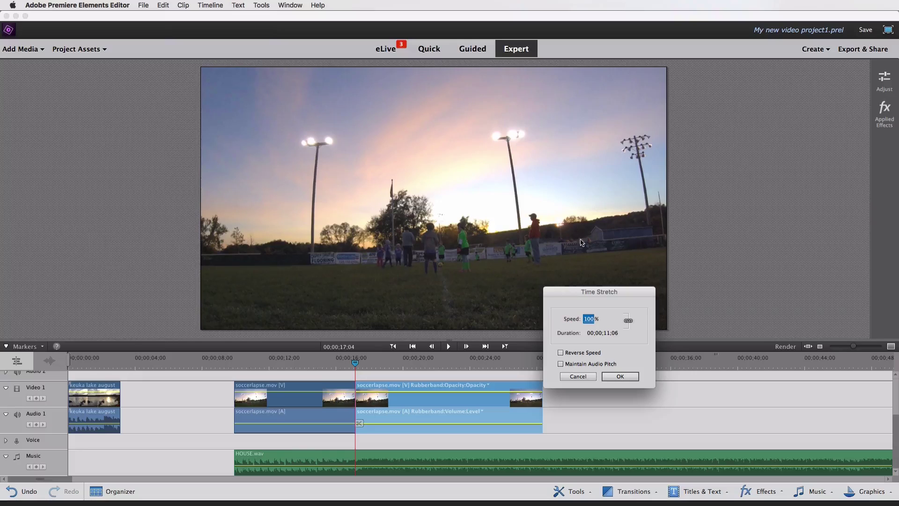
left_click_drag(588, 291, 469, 193)
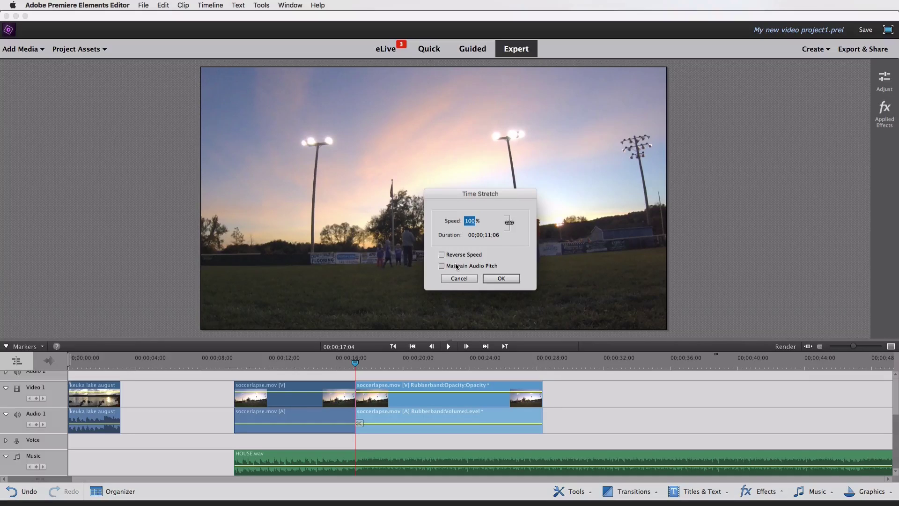
left_click(471, 222)
type("400")
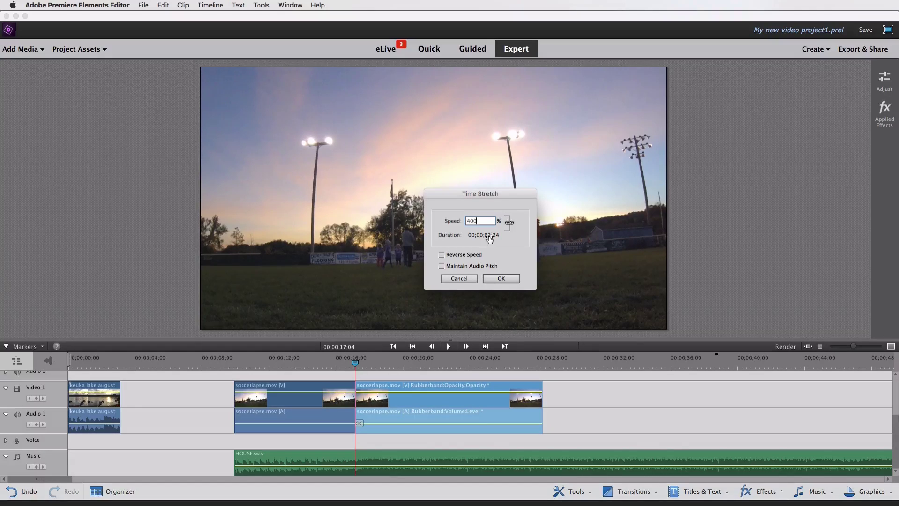
left_click(502, 280)
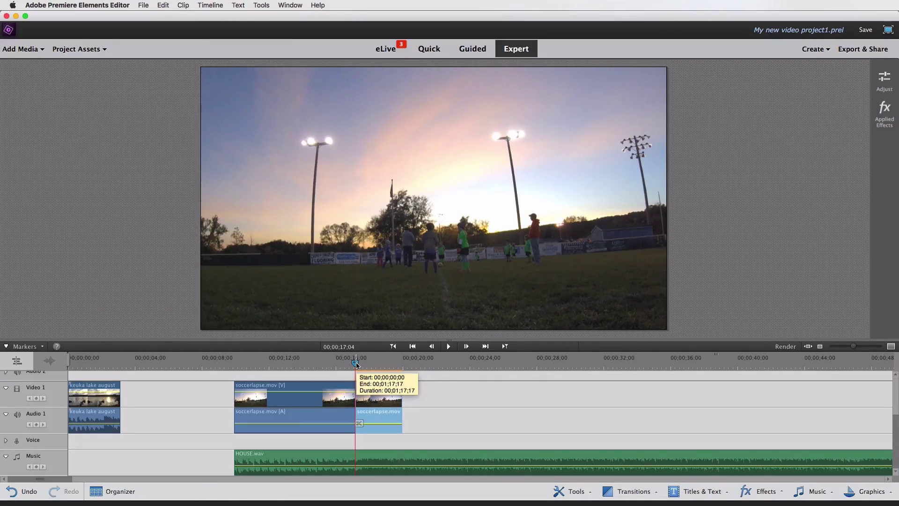
Play back the soccer footage from 00;00;10;01 and again from 00;00;16;05 to check the speed change against the music.
left_click(235, 364)
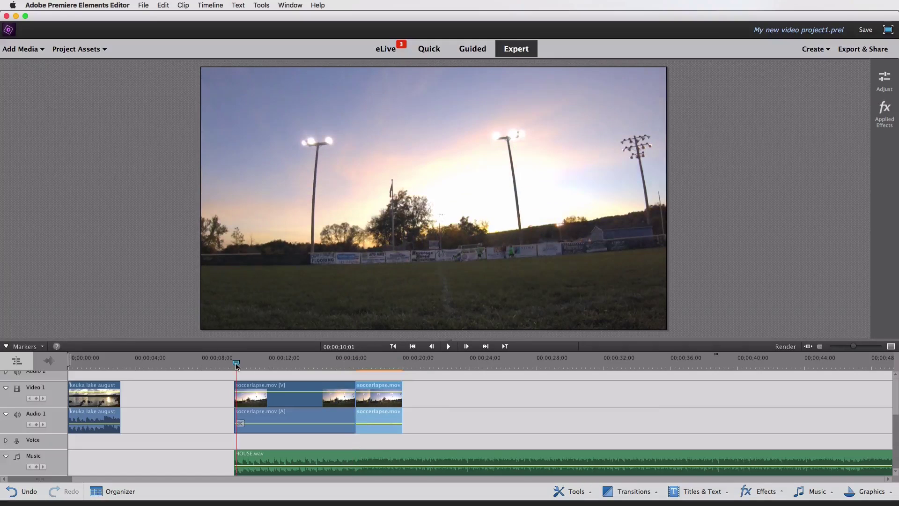
key("space")
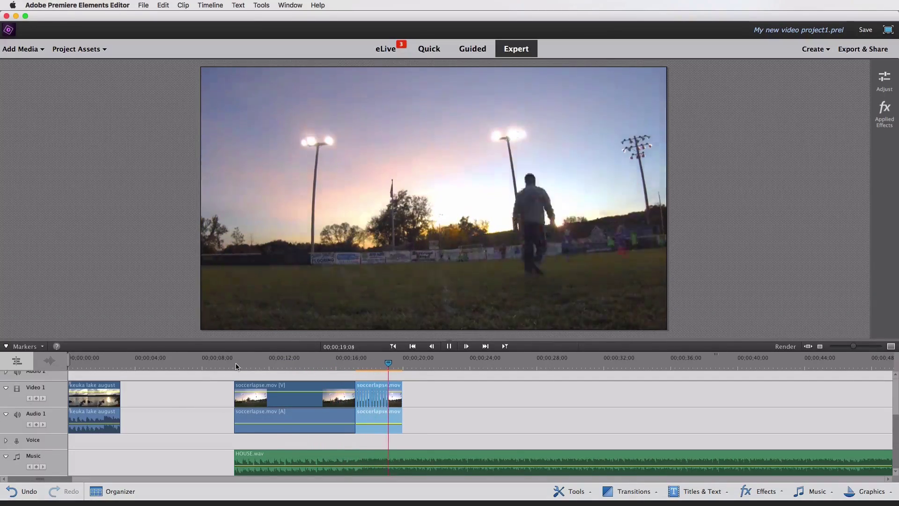
key("space")
left_click(339, 366)
left_click(339, 396)
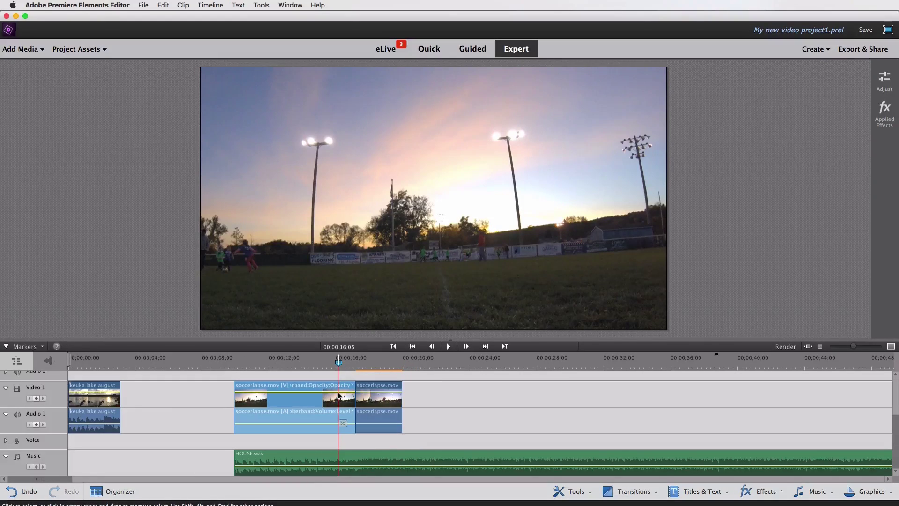
key("space")
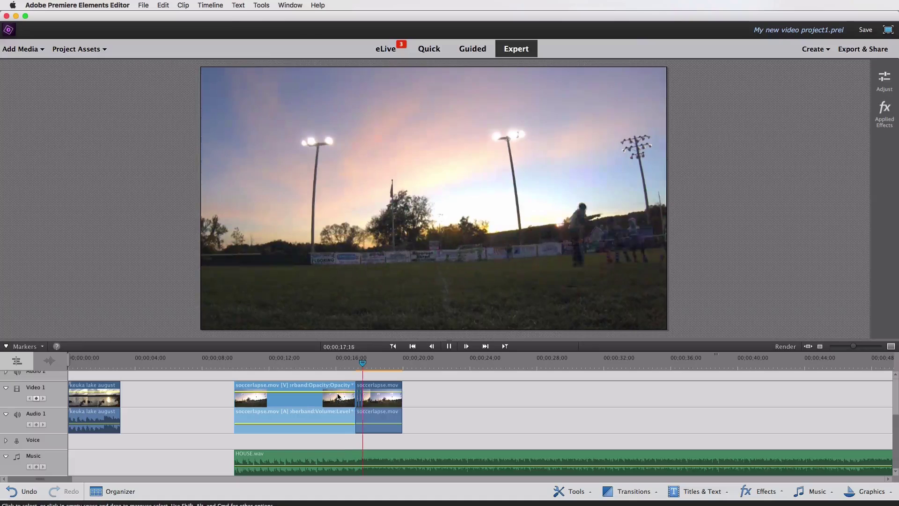
Stop playback and set the second soccerlapse.mov piece's Time Stretch speed to 800%.
left_click(380, 398)
key("space")
key("super+r")
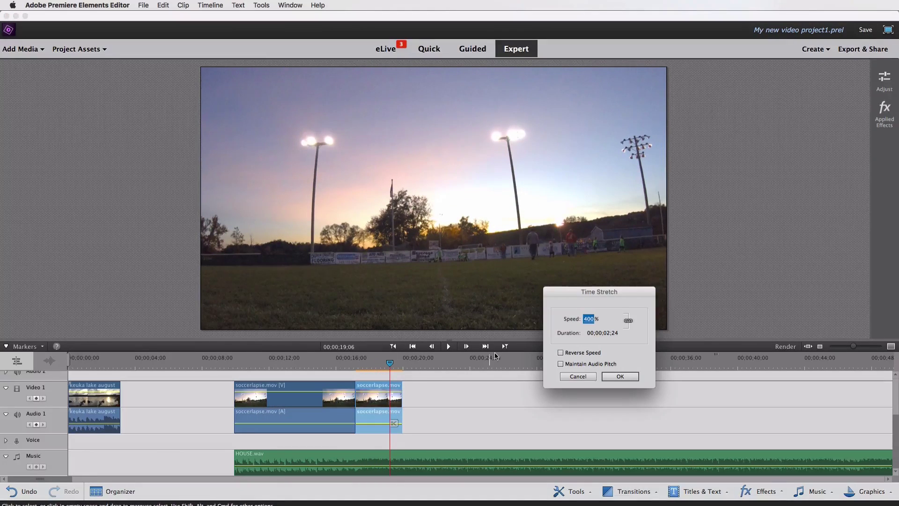
type("800")
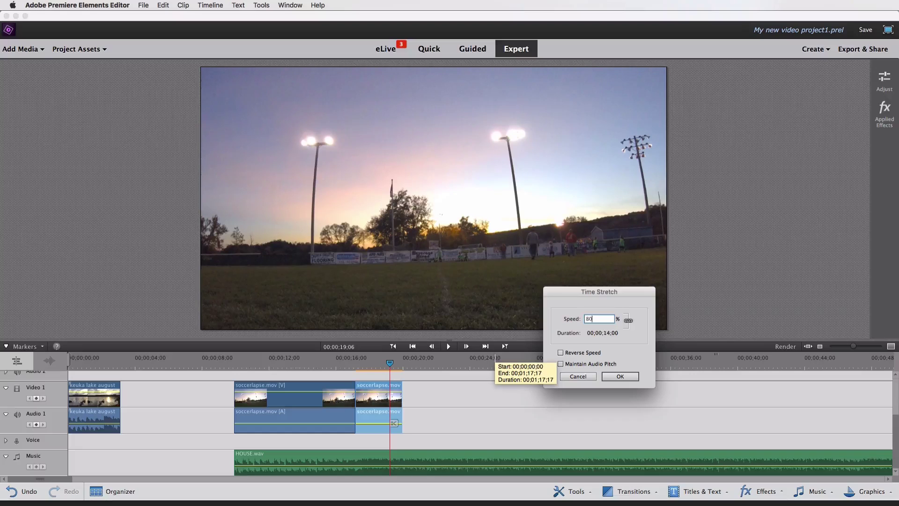
left_click(620, 376)
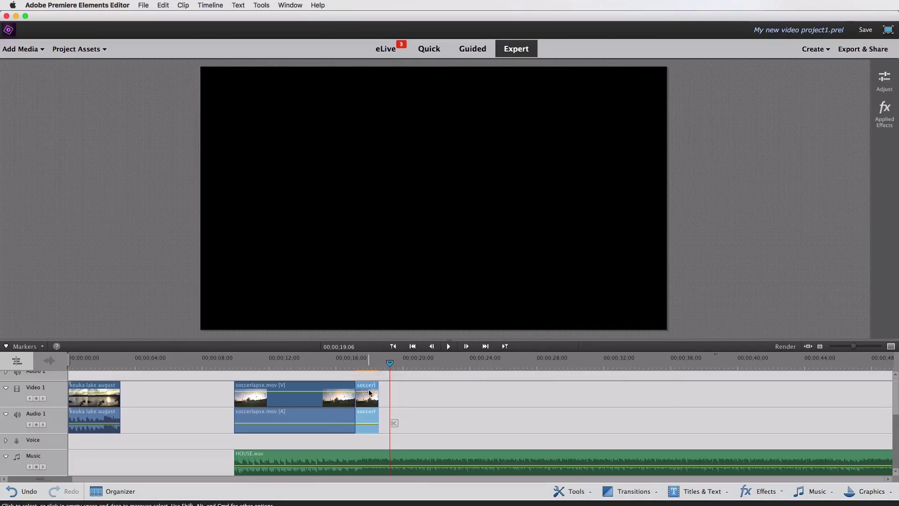
Play back the soccer footage from about 00;00;16;00 and again from the start of soccerlapse.mov to check the speed change against the music.
left_click(337, 366)
key("space")
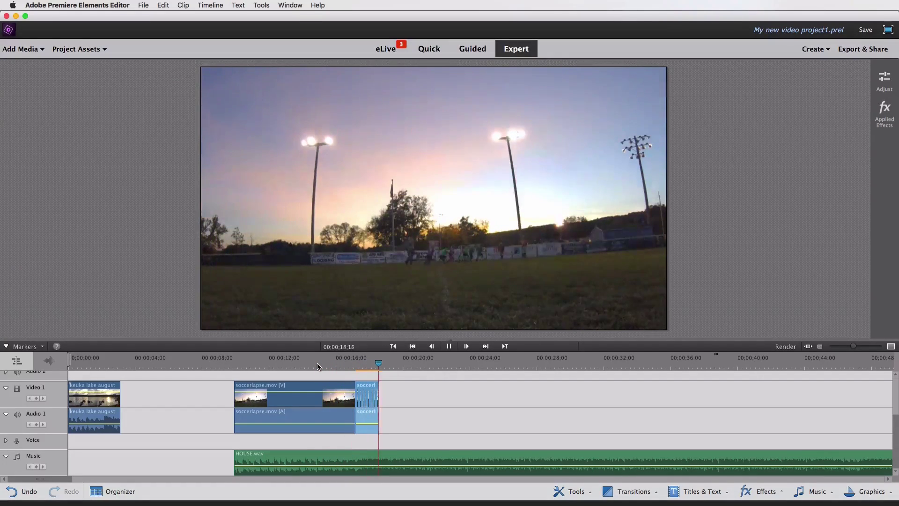
key("space")
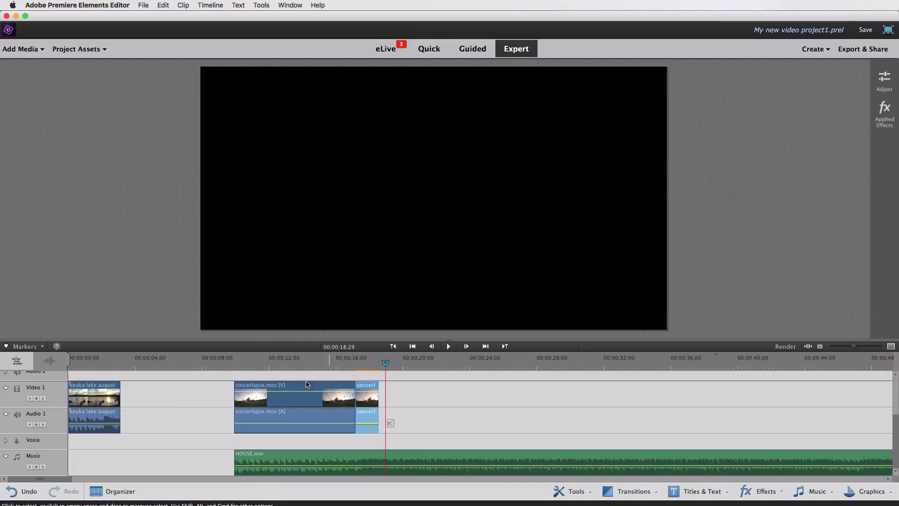
left_click(234, 363)
key("space")
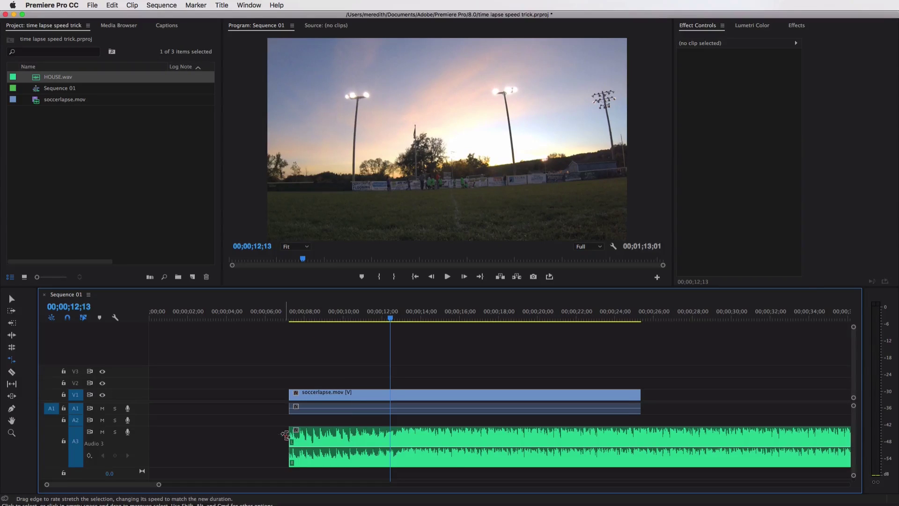
In Premiere Pro, split the soccerlapse.mov clip at 00;00;13;00, where the waveform of the music changes.
left_click(314, 393)
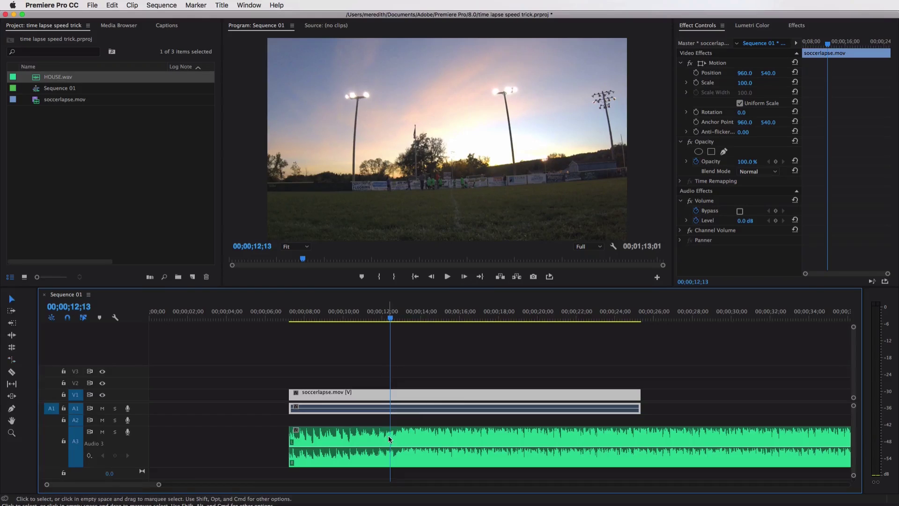
key("v")
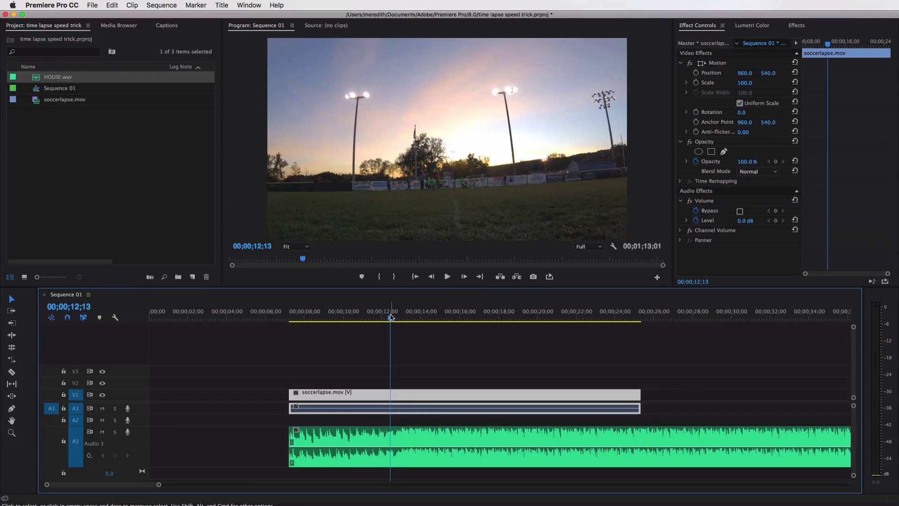
left_click_drag(392, 320, 402, 318)
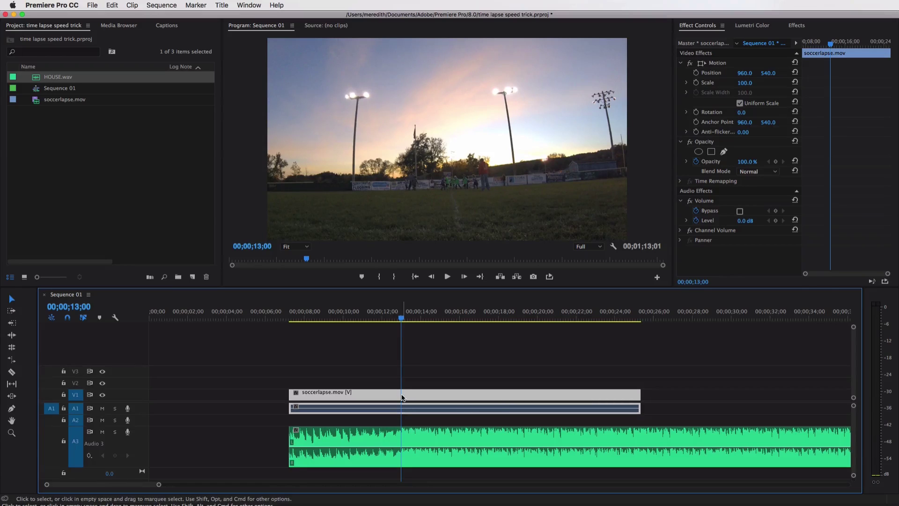
key("super+k")
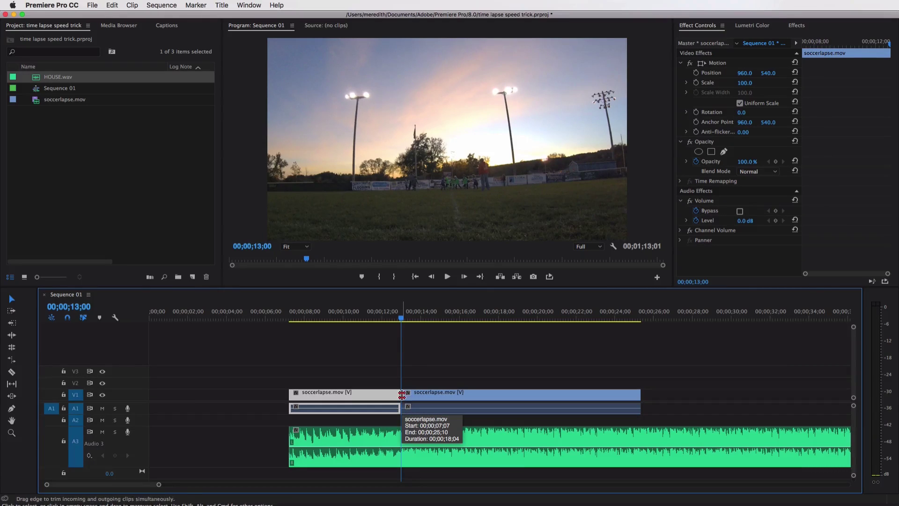
left_click(417, 397)
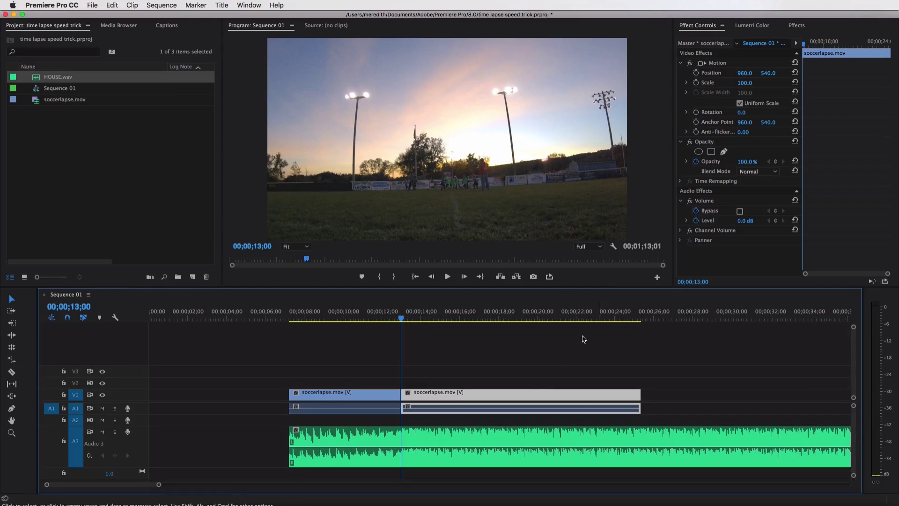
right_click(447, 396)
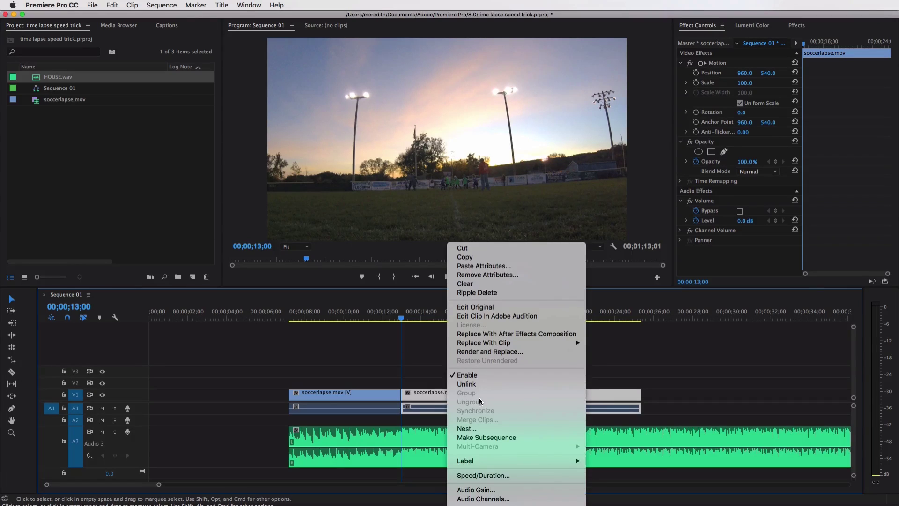
left_click(480, 475)
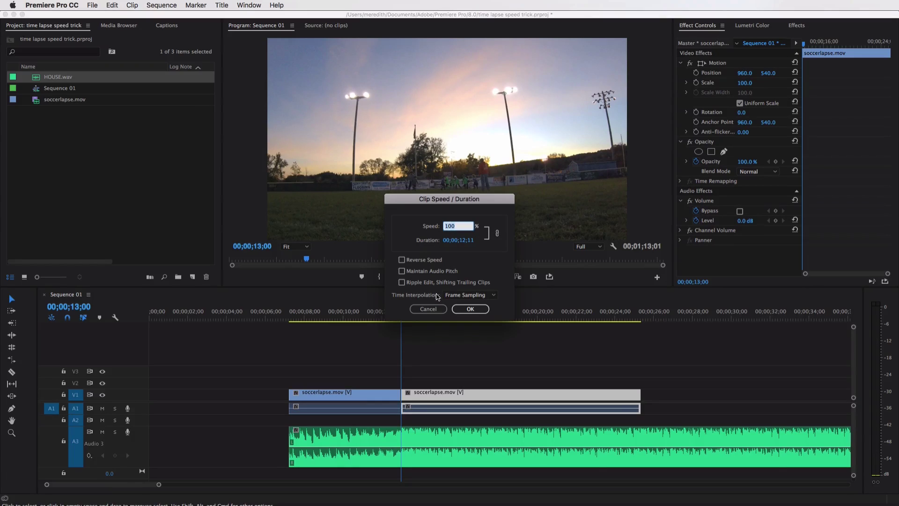
left_click(428, 309)
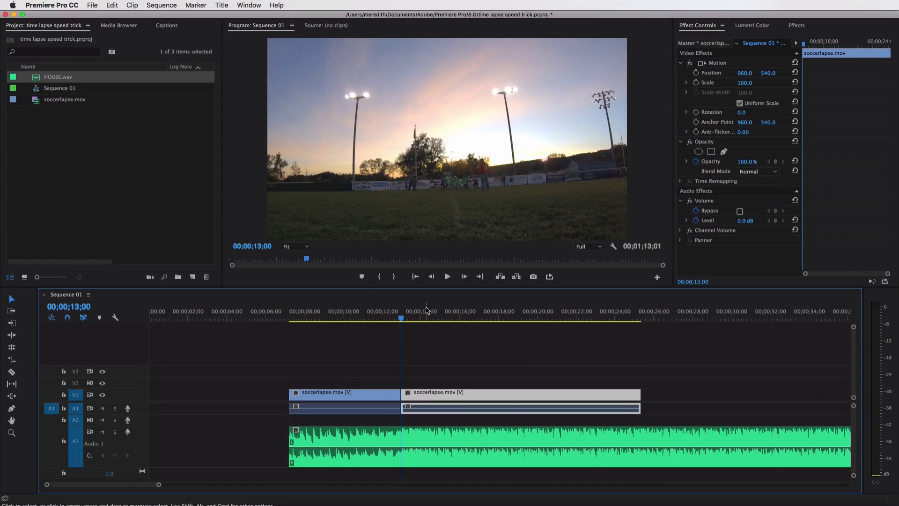
Shorten the second soccerlapse.mov piece to about 00;00;01;15 with the Rate Stretch tool and play back the result.
left_click(12, 359)
left_click_drag(637, 395, 427, 395)
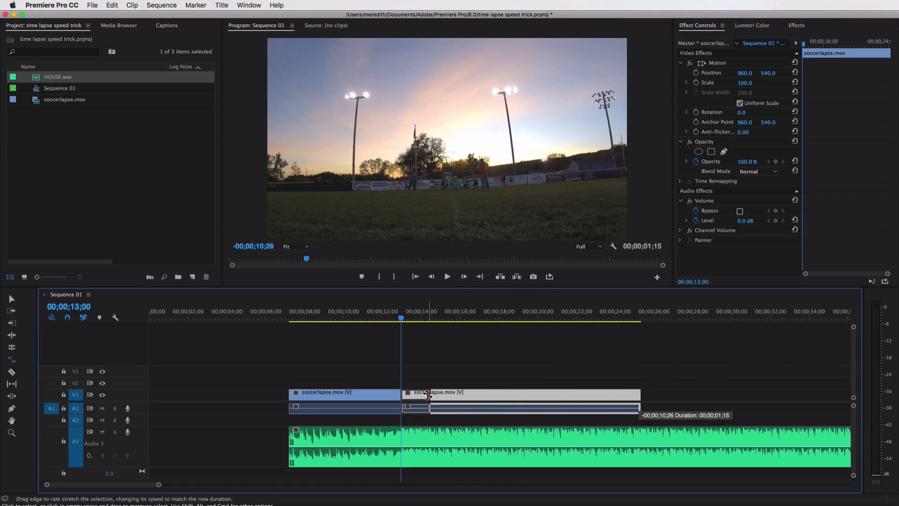
mouse_move(427, 395)
left_mouse_down()
mouse_move(812, 389)
mouse_move(431, 401)
left_mouse_up()
key("space")
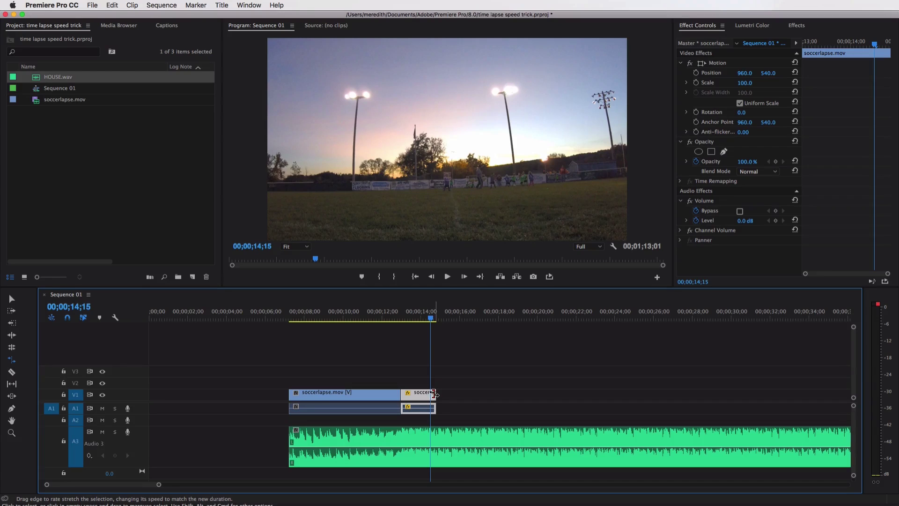
Readjust the second soccerlapse.mov piece by rate-stretching its end out past 00;00;15;00 and back to just before it.
left_click_drag(433, 394, 443, 394)
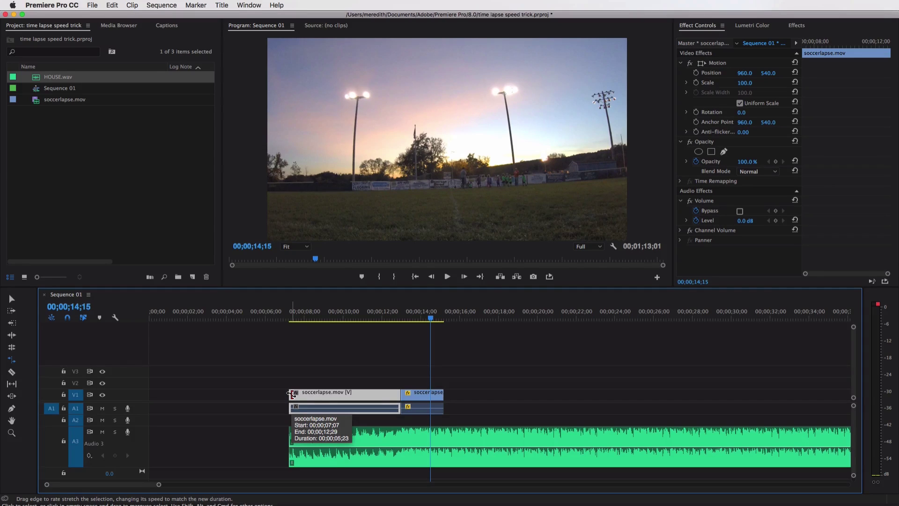
mouse_move(291, 395)
left_mouse_down()
mouse_move(260, 395)
mouse_move(289, 394)
left_mouse_up()
mouse_move(443, 394)
left_mouse_down()
mouse_move(517, 396)
mouse_move(439, 395)
left_mouse_up()
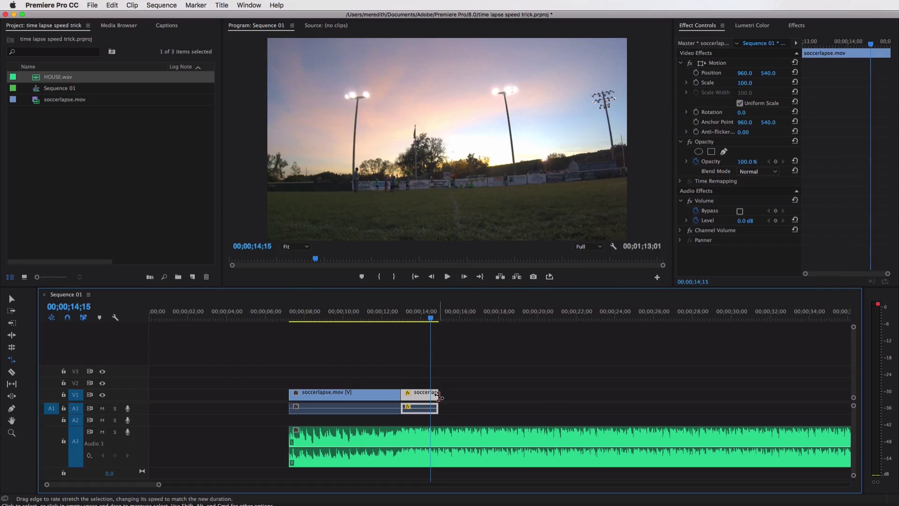